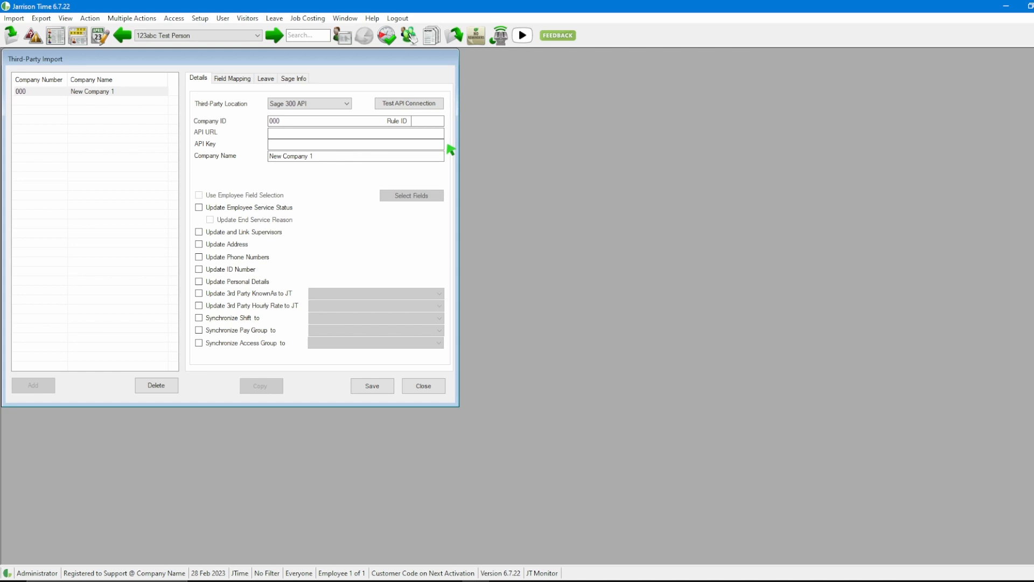
Set the company ID to 001 and the API URL to jarrison.redember.atsip.co.za:9443 for the Sage 300 API company
click(301, 124)
text(1)
click(301, 135)
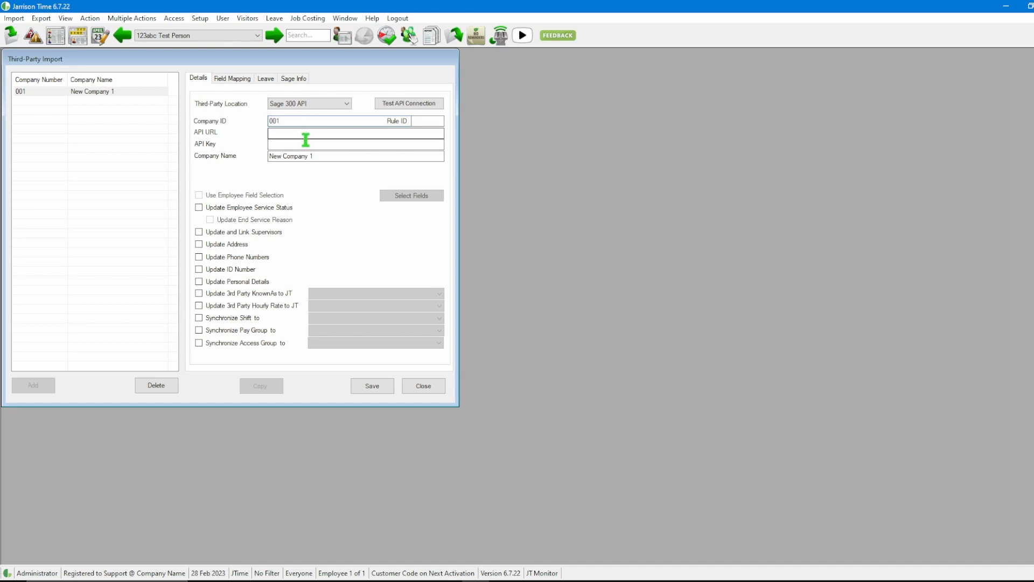
key(ctrl+v)
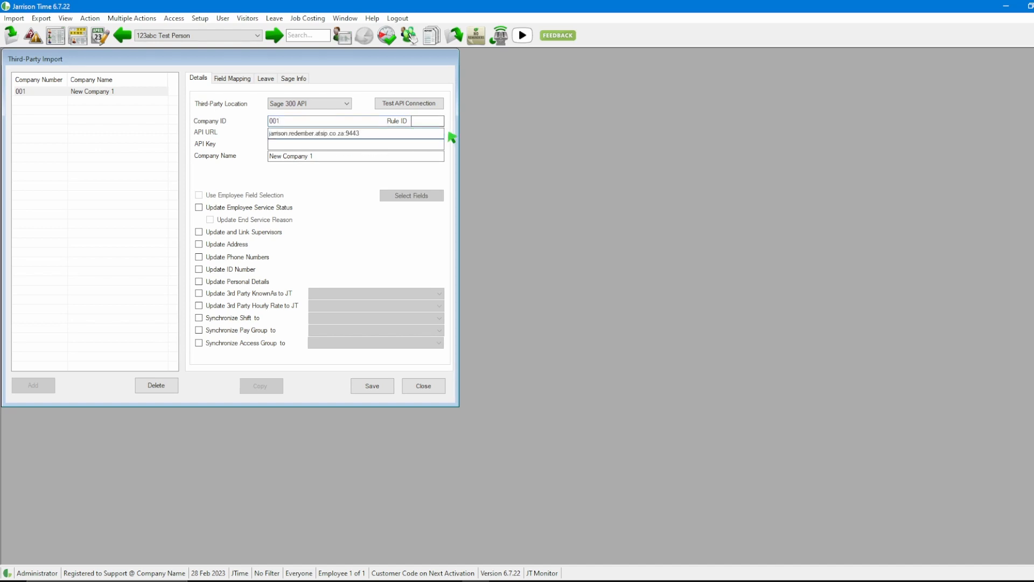
Paste the API key for company 001 and set the company name to Sage 300
key(Tab)
key(ctrl+v)
drag(325, 162, 275, 162)
text(Sage 300)
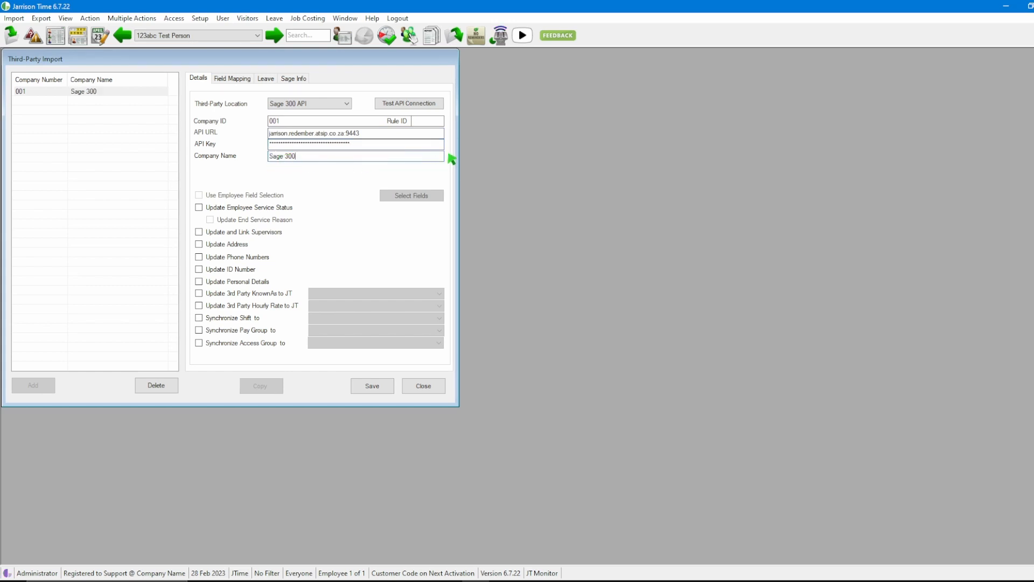
Test the Sage 300 API connection and save the company details
click(410, 106)
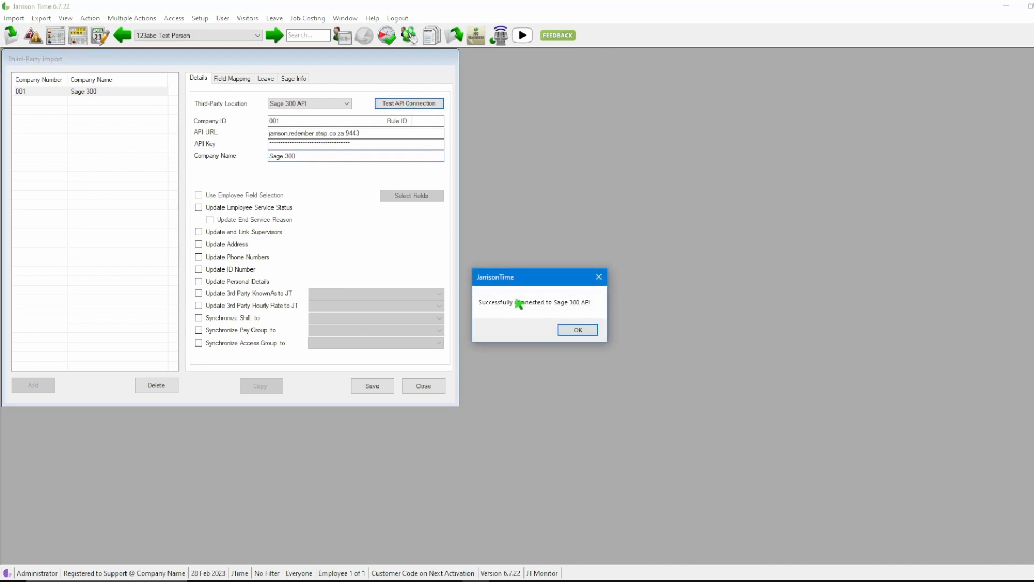
click(578, 330)
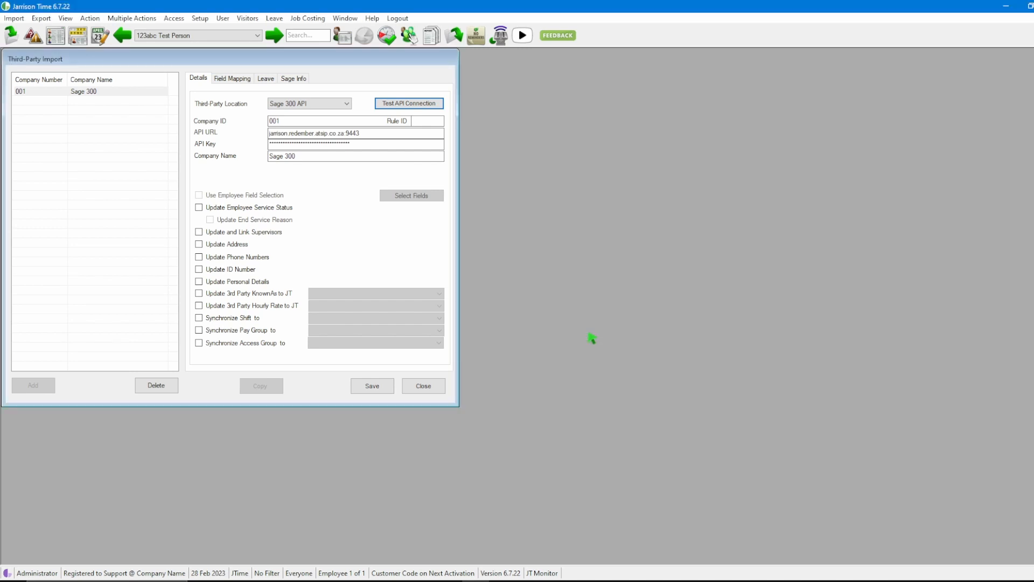
click(377, 391)
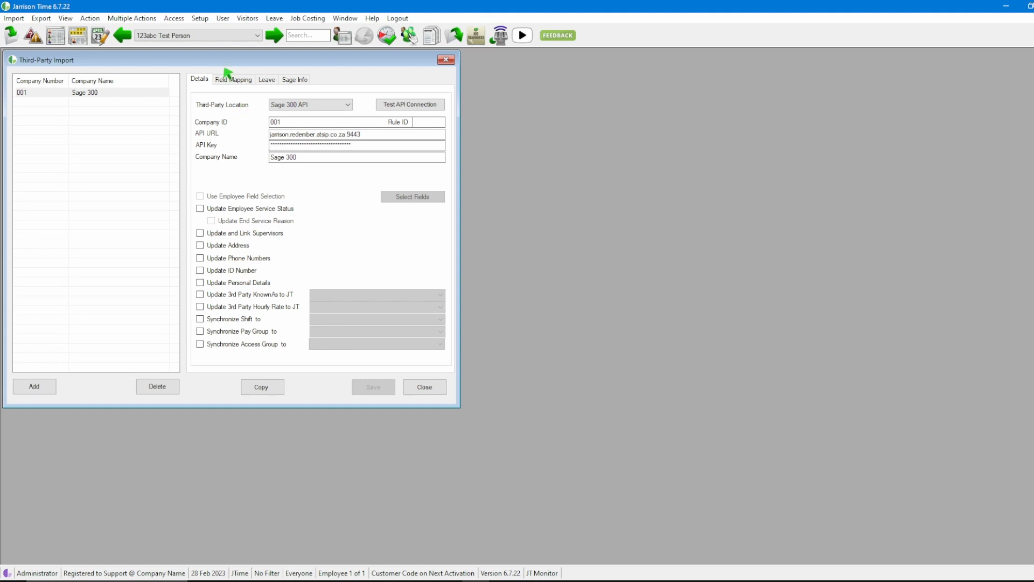
In the field mapping, map Department to Department, Occupation to Job Title and Class to Job Grade
click(232, 82)
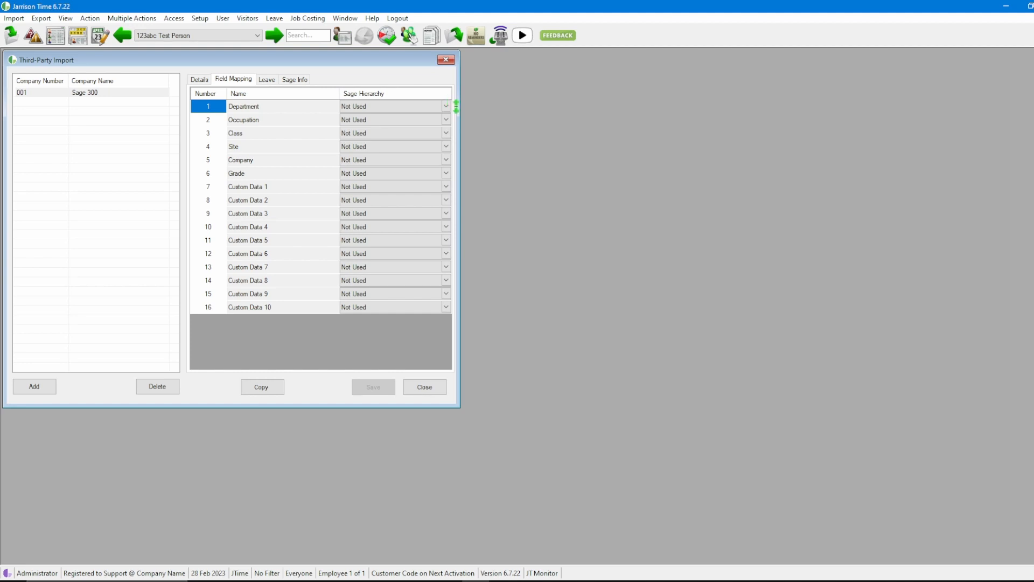
click(446, 106)
click(446, 107)
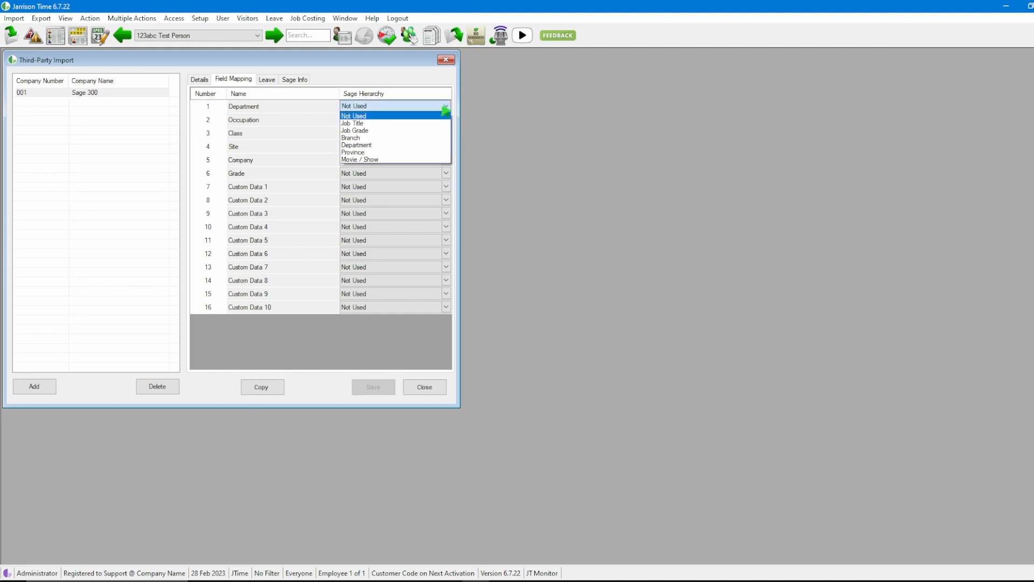
click(429, 145)
click(447, 120)
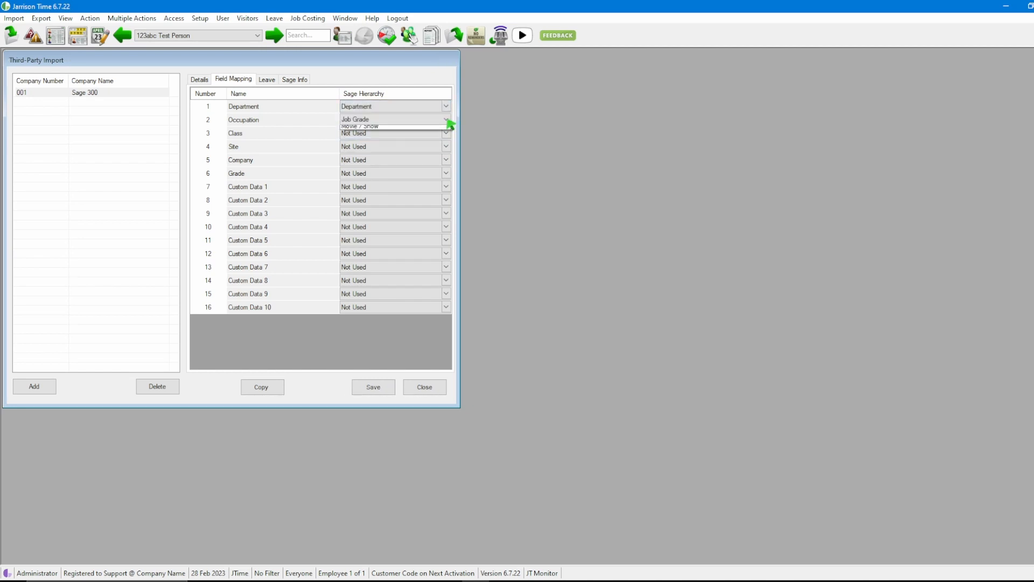
click(449, 120)
click(446, 137)
click(447, 133)
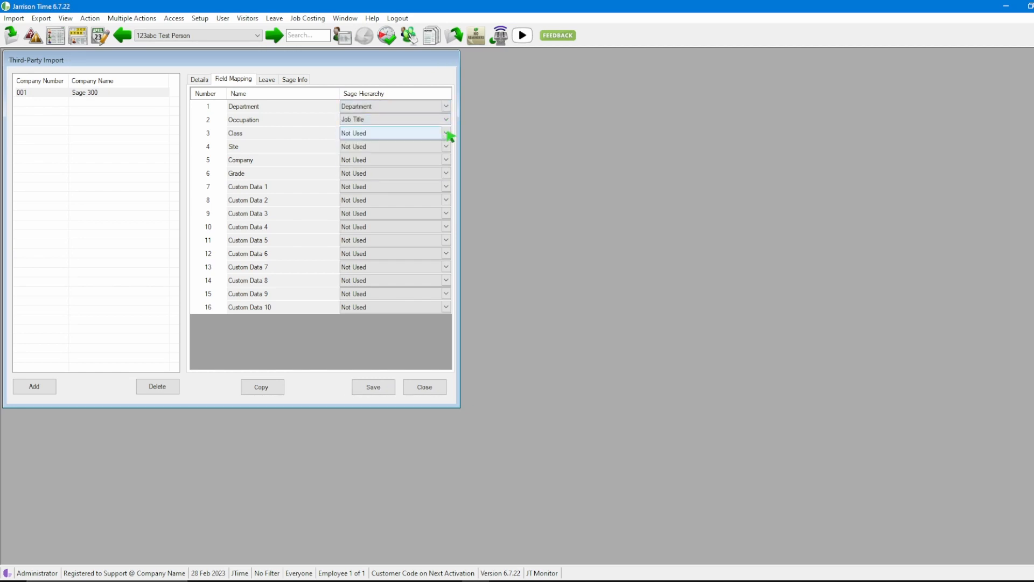
click(448, 134)
click(439, 157)
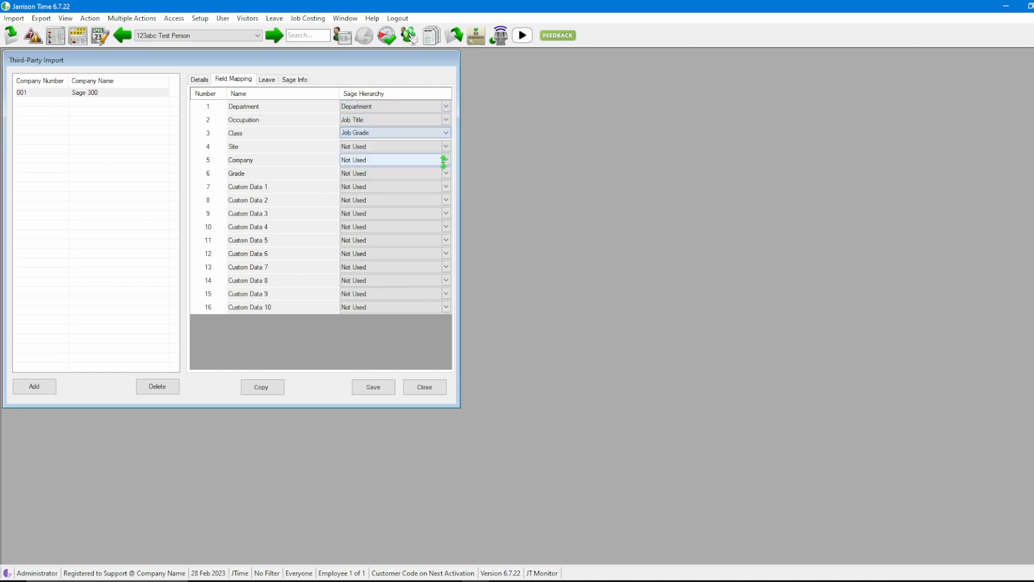
Map Site to Province, Company to Company and Grade to Job Grade, and save the field mapping
click(447, 147)
click(447, 147)
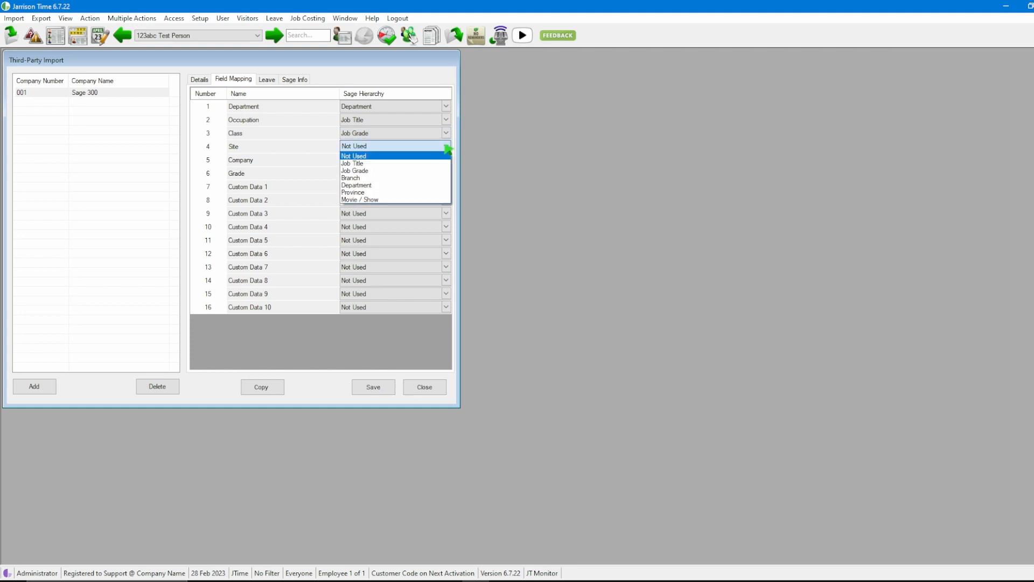
click(429, 193)
click(446, 160)
click(446, 160)
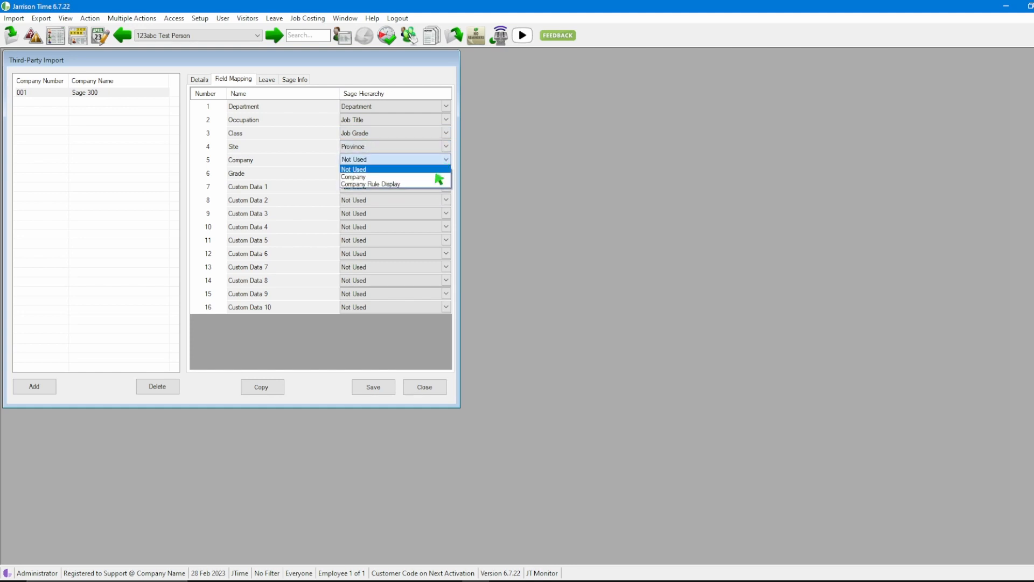
click(439, 179)
click(446, 173)
click(445, 173)
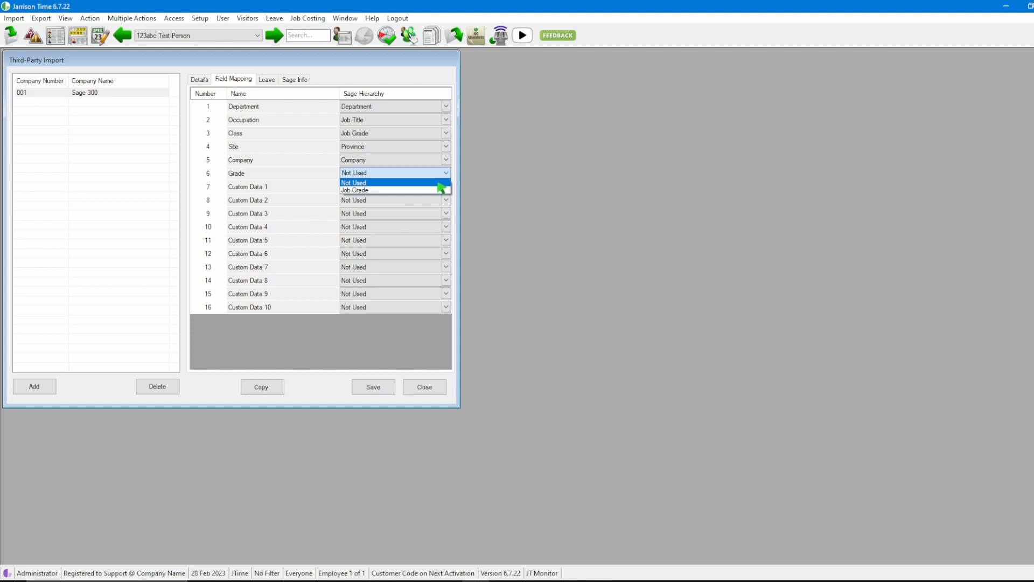
click(439, 191)
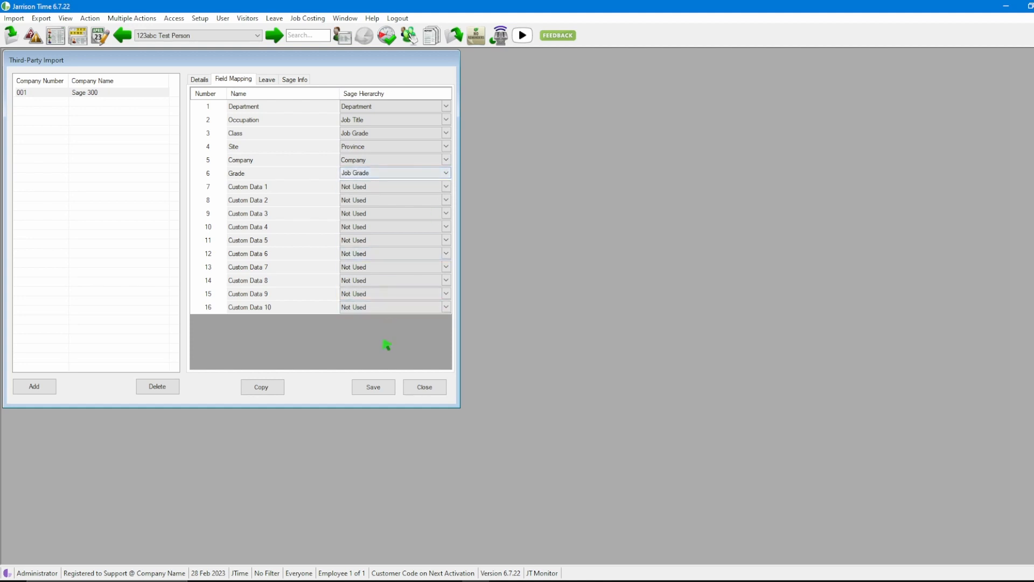
click(374, 388)
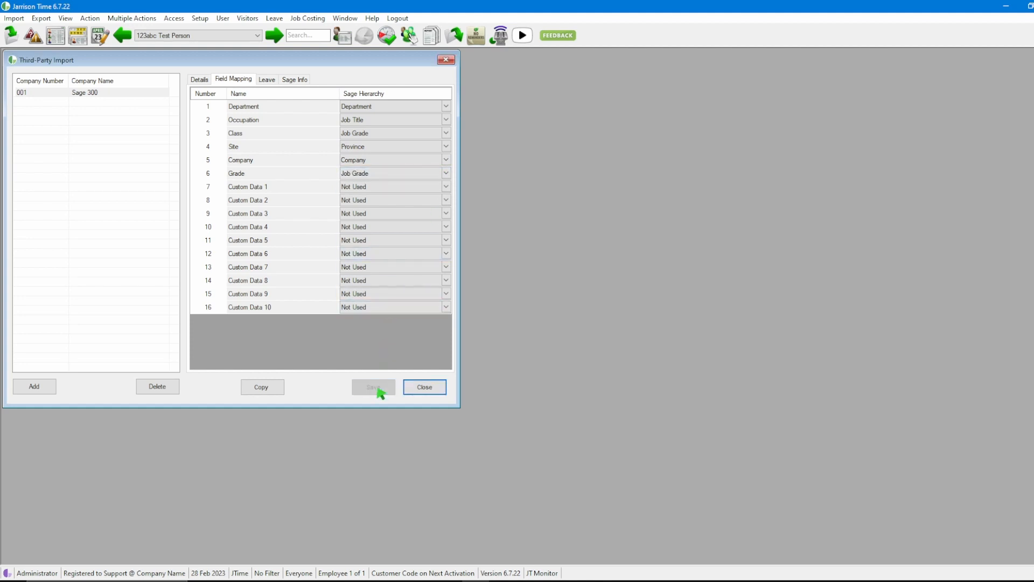
Enable leave import for Sage 300 and link its leave types, widening the window to show their full names
click(268, 80)
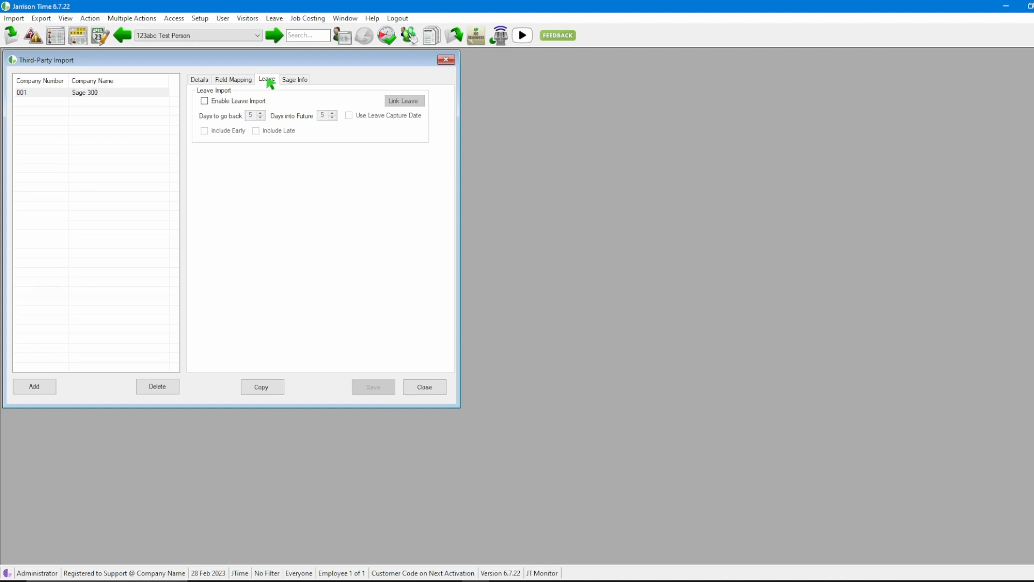
click(205, 101)
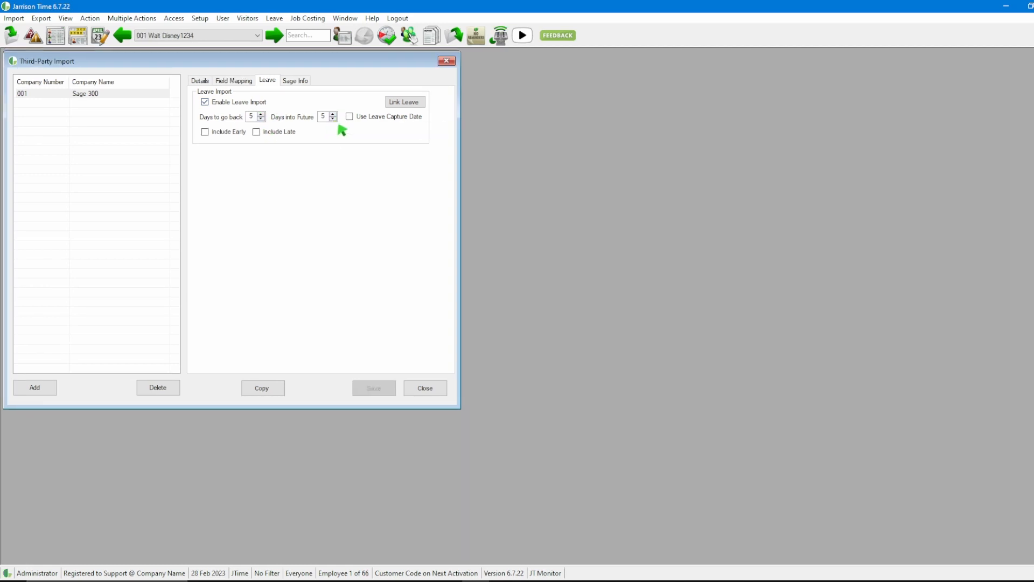
click(423, 107)
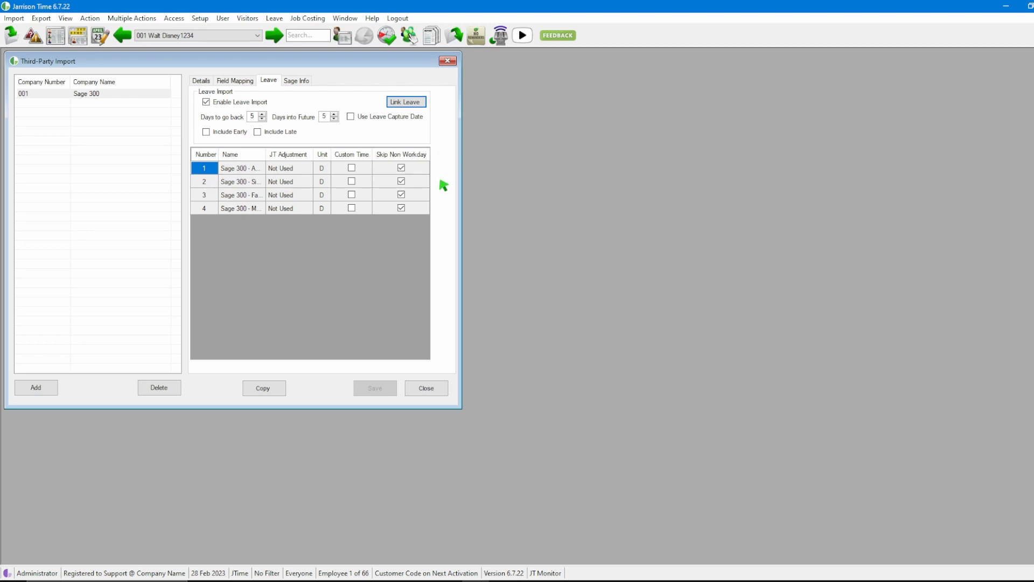
drag(462, 188, 553, 194)
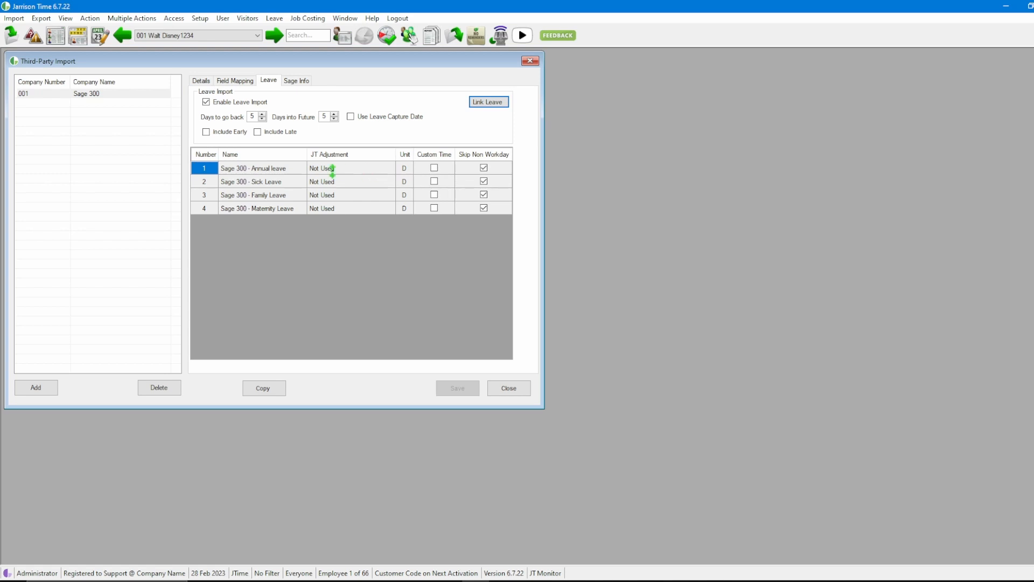
Set the JT adjustment of Sage 300 Annual leave to Annual and of Sick Leave to Sick Pd
click(367, 163)
click(391, 169)
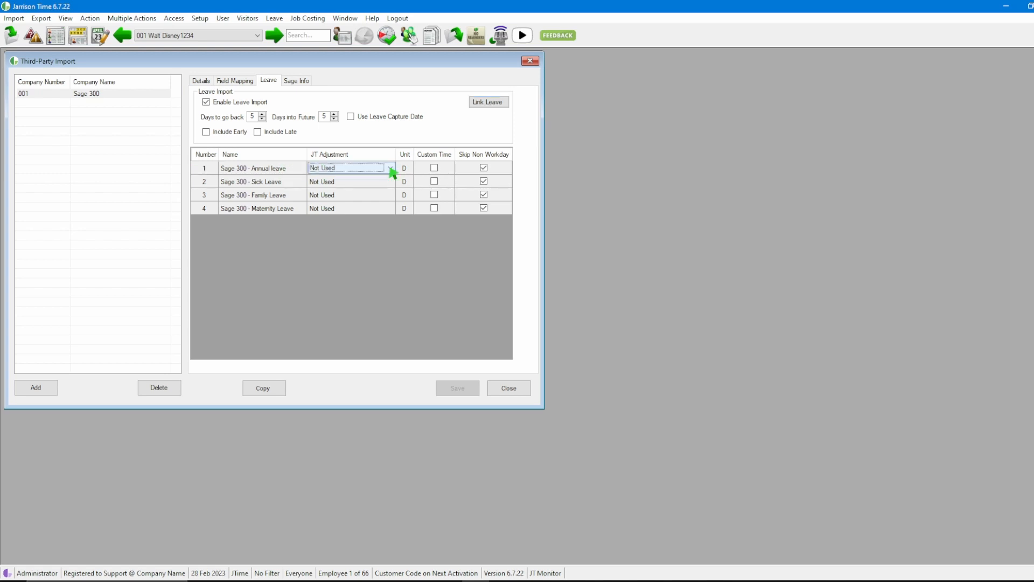
click(390, 169)
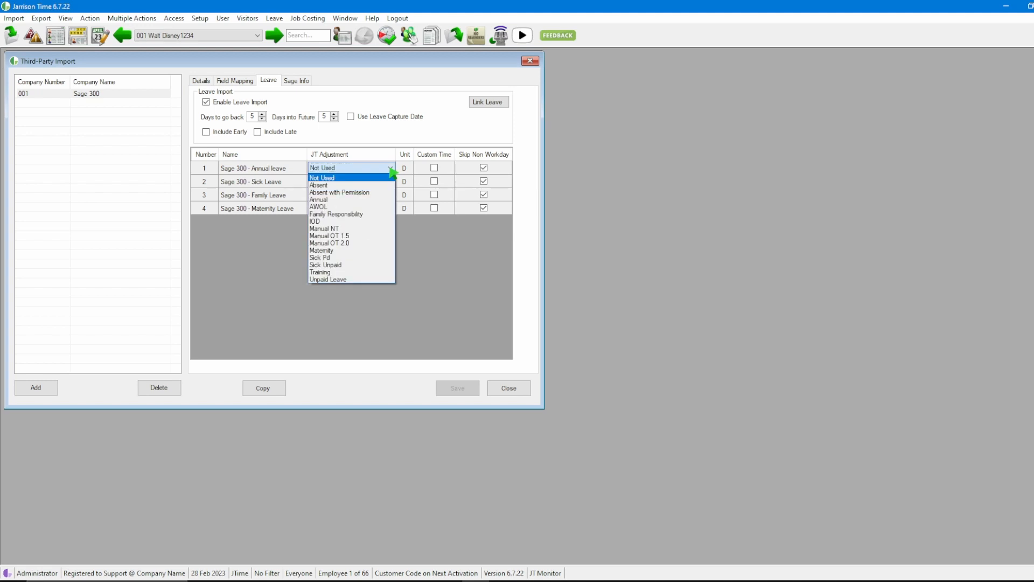
click(371, 200)
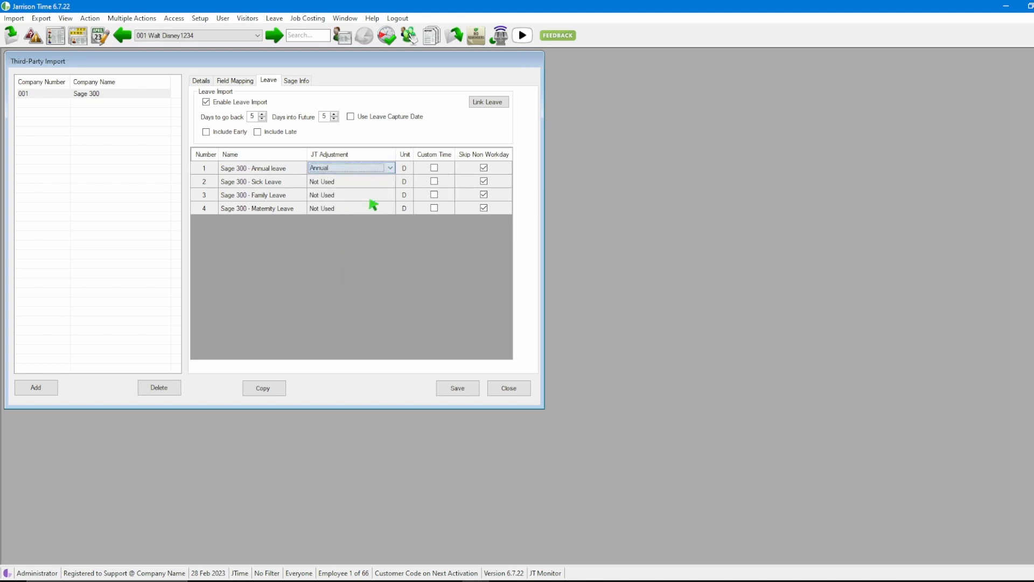
click(390, 182)
click(391, 182)
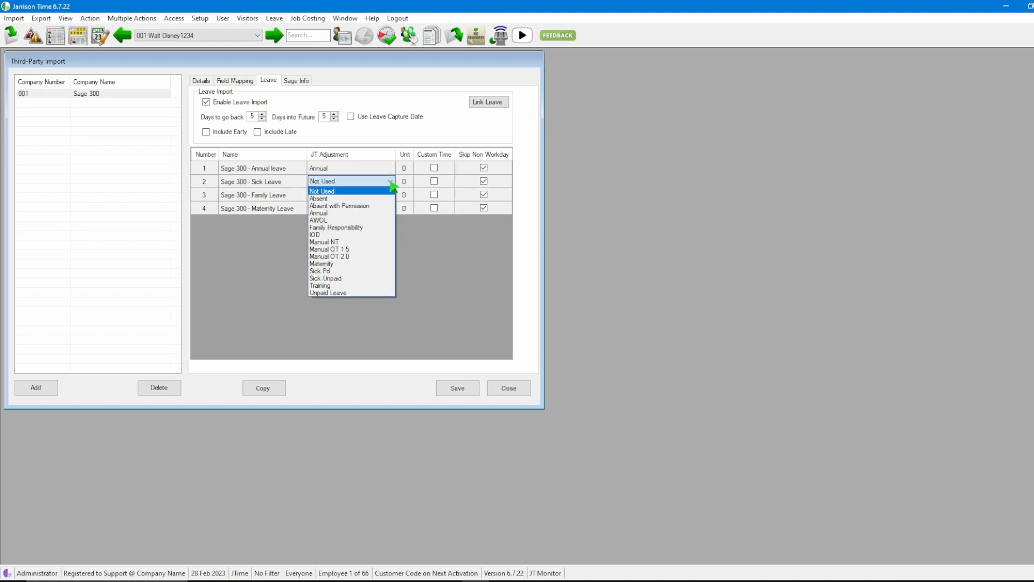
click(366, 271)
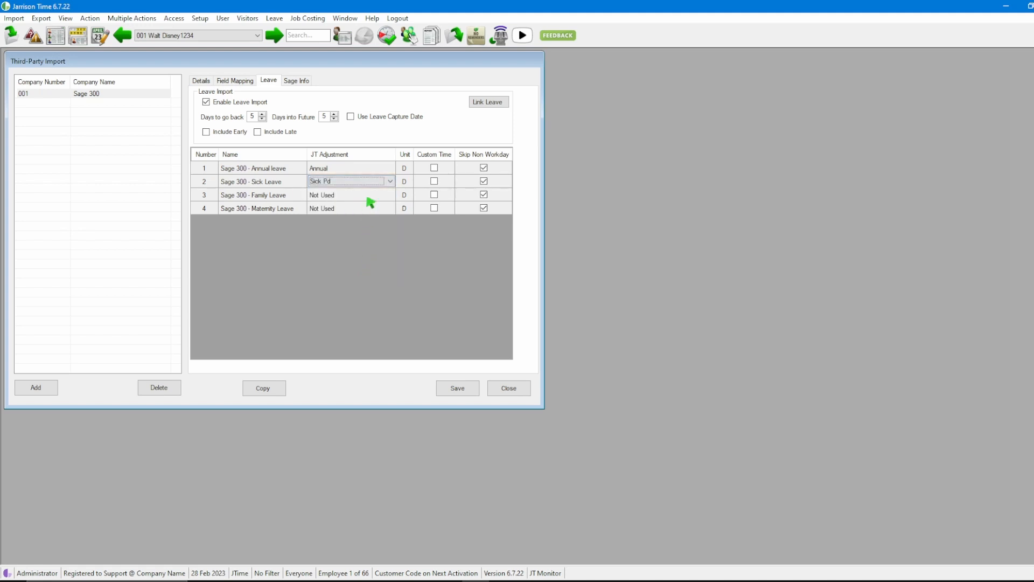
Map Family Leave to Family Responsibility and Maternity Leave to Maternity, then save and close the Third-Party Import setup
click(388, 196)
click(390, 195)
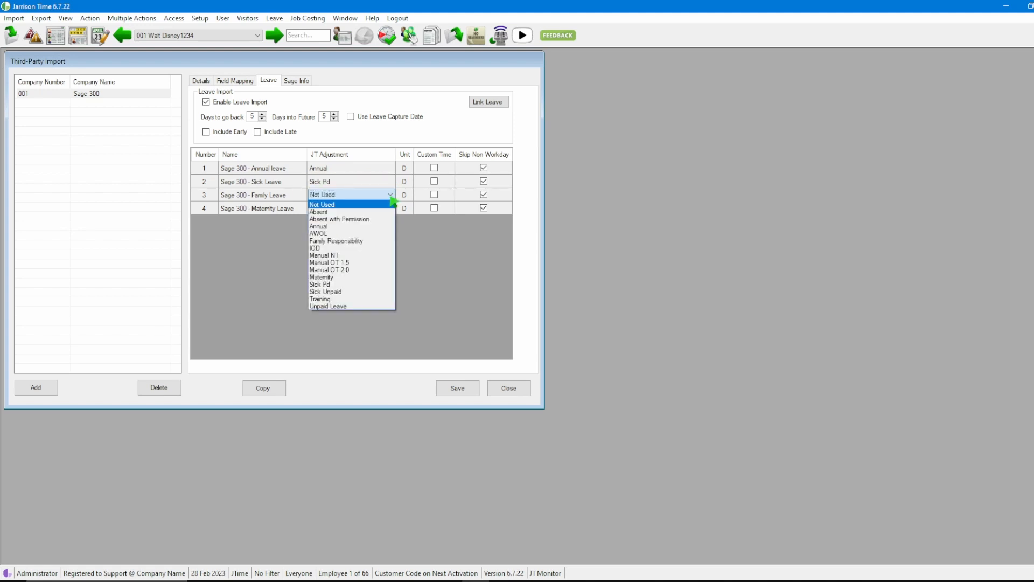
click(384, 242)
click(378, 211)
click(390, 209)
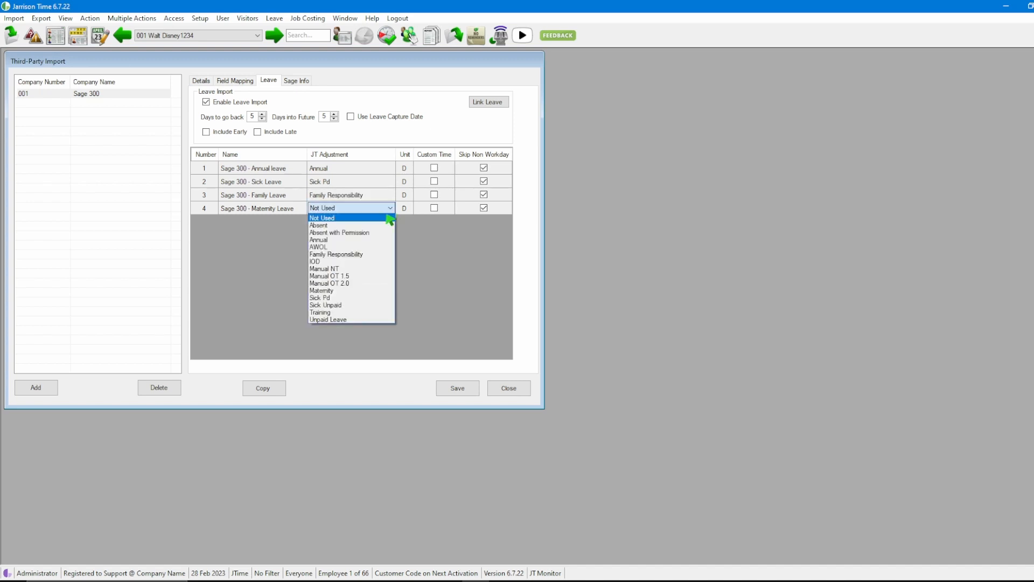
click(375, 292)
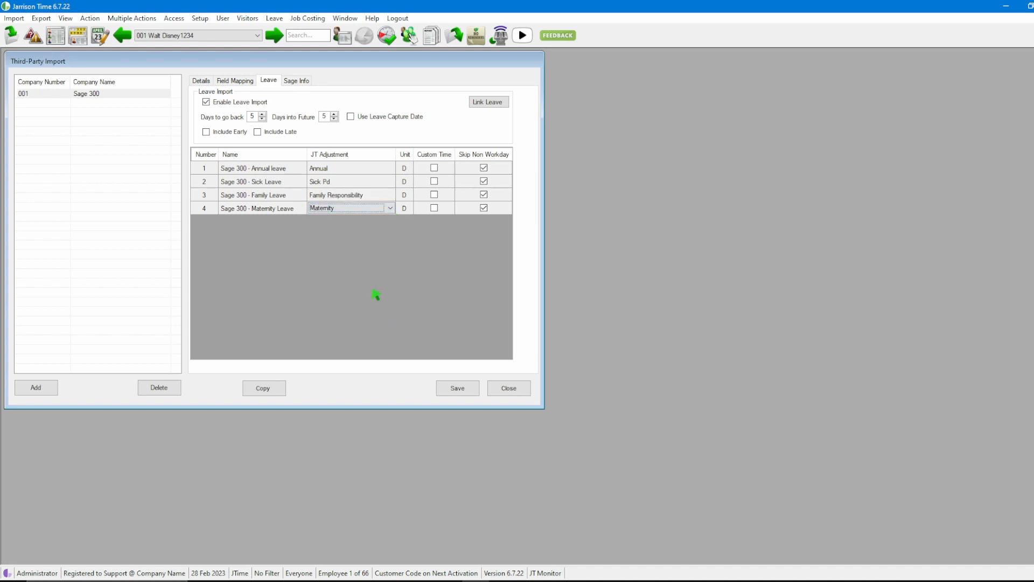
click(466, 392)
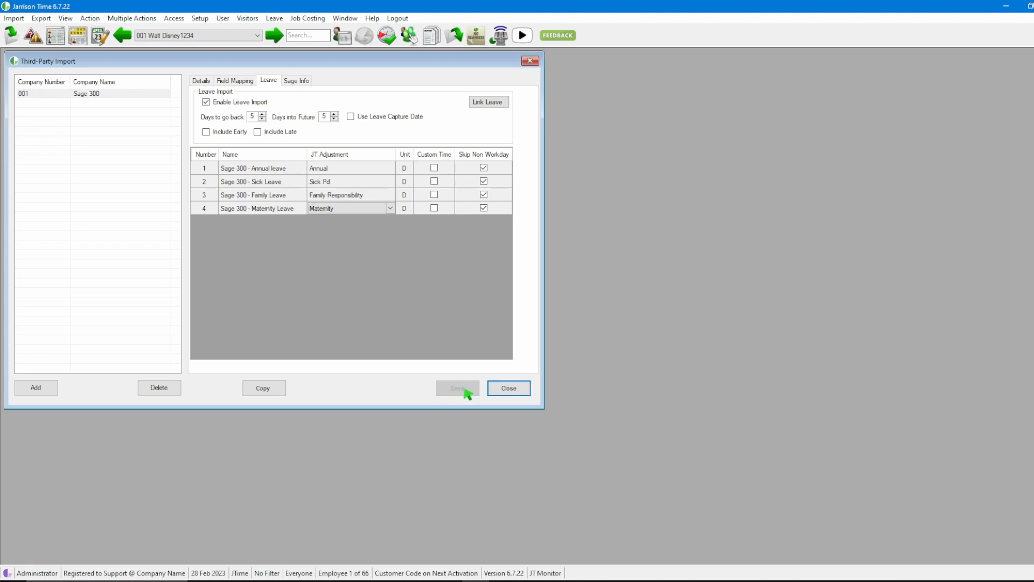
click(210, 85)
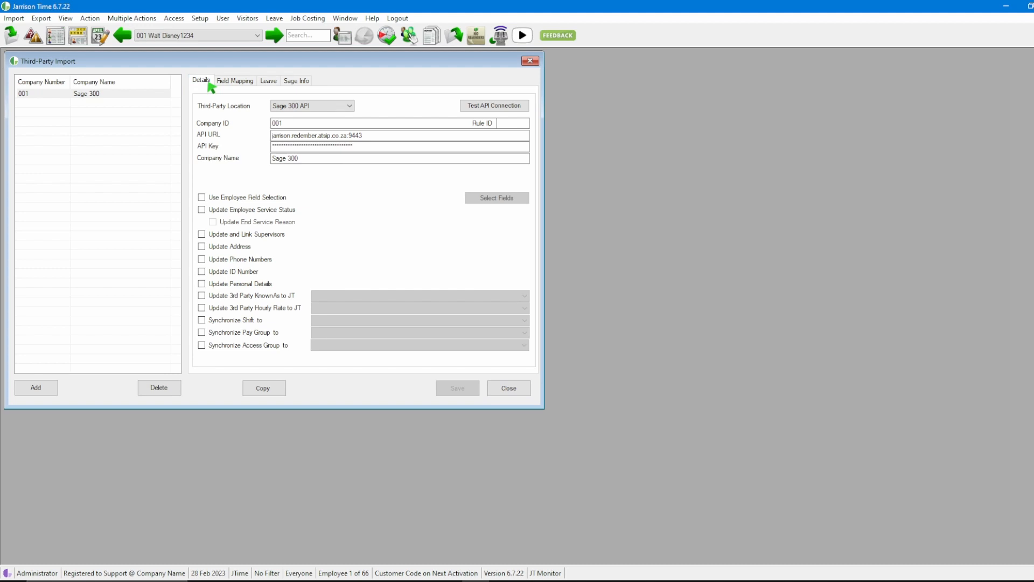
click(508, 390)
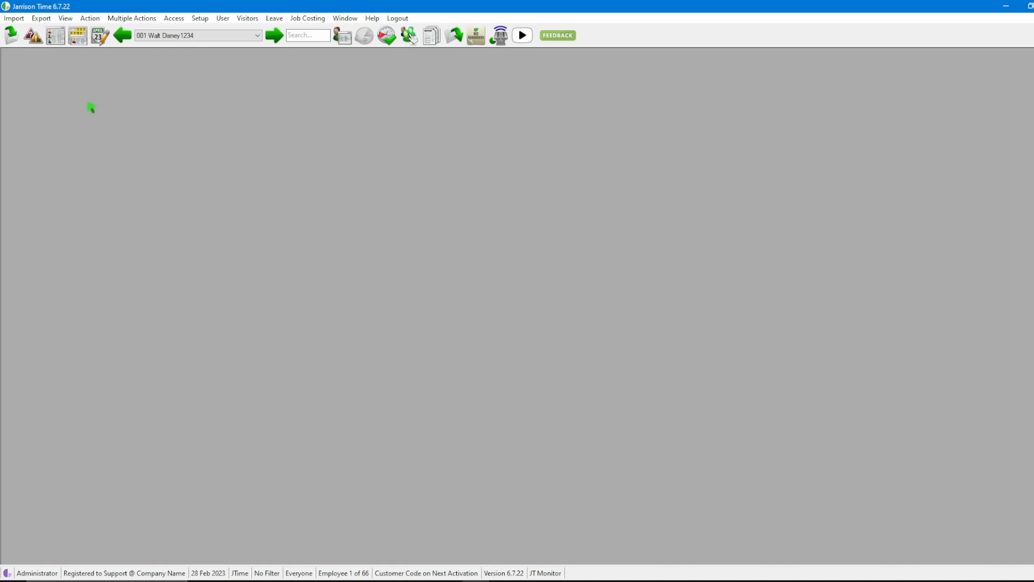
Import the employees from the third-party company Sage 300 and dismiss the import summary
click(14, 20)
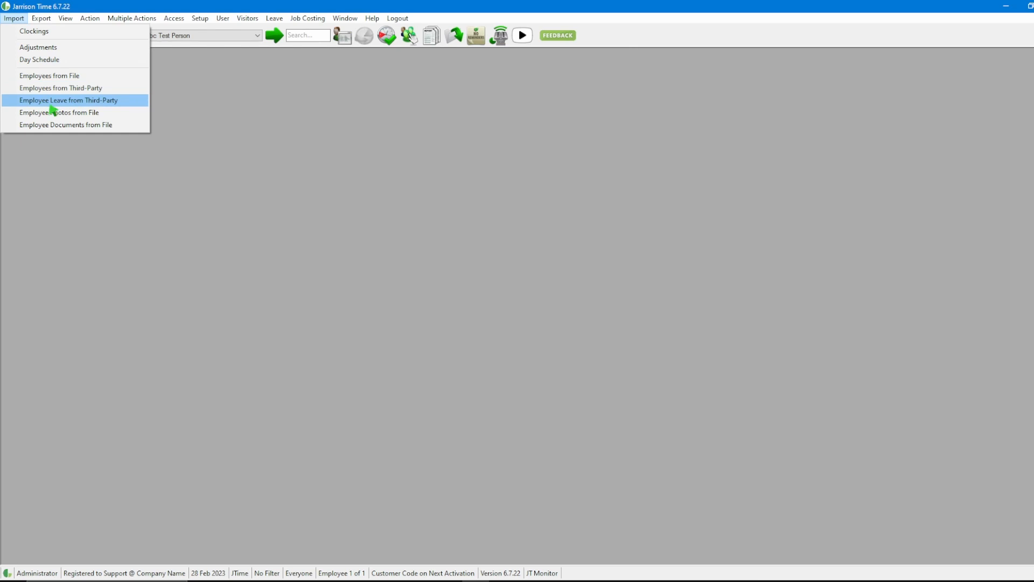
click(128, 92)
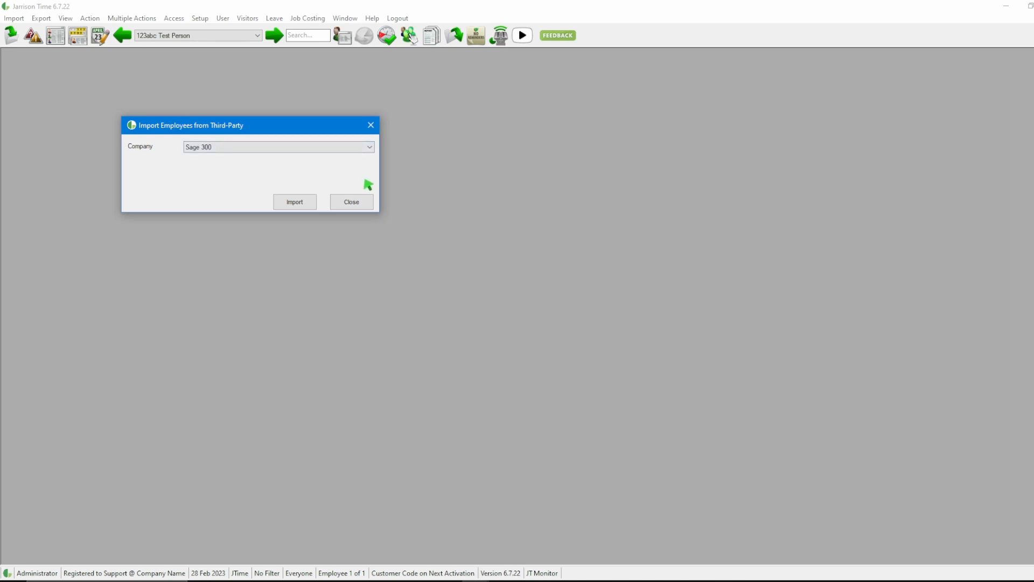
click(372, 150)
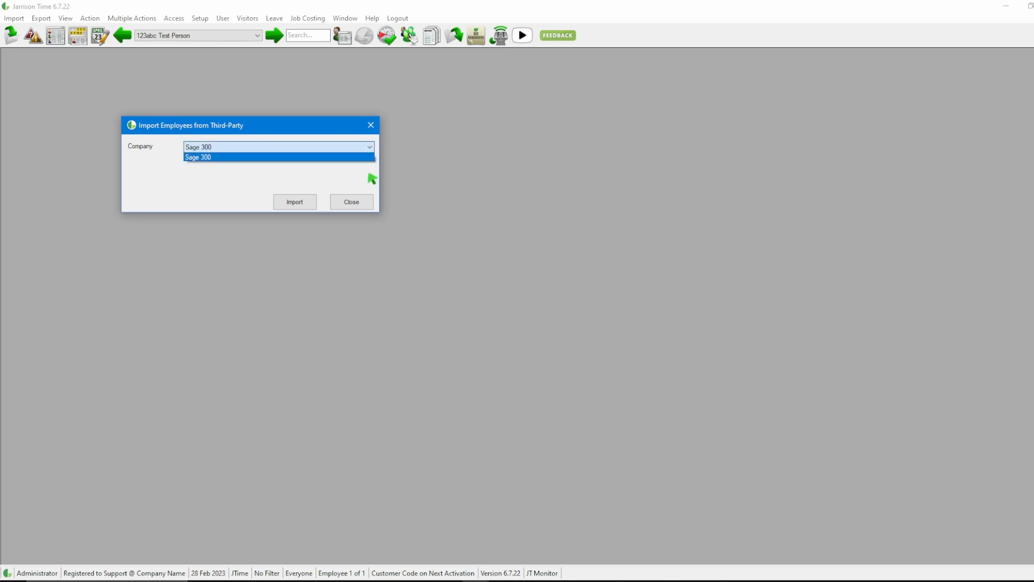
click(371, 180)
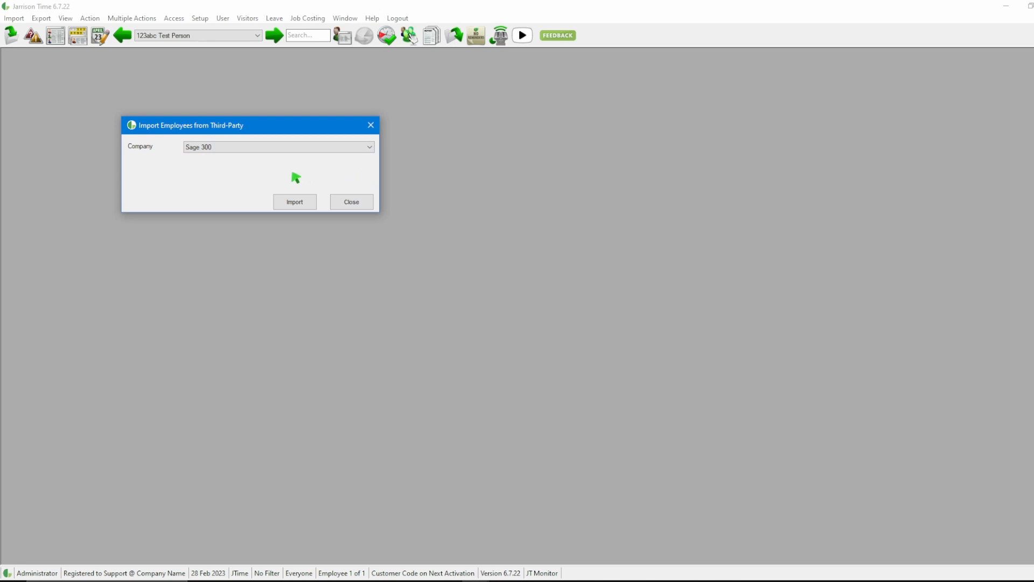
click(297, 208)
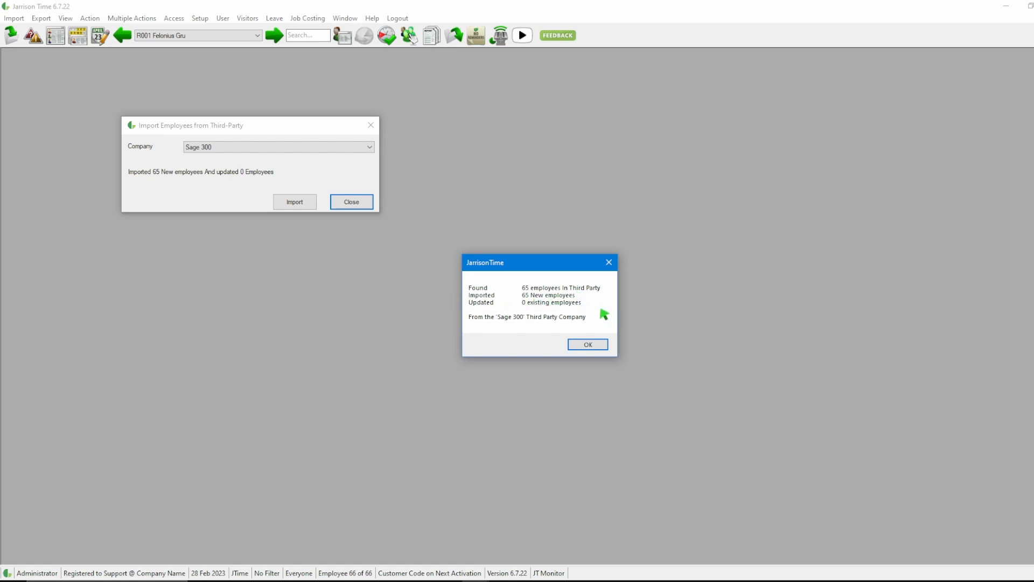
click(599, 348)
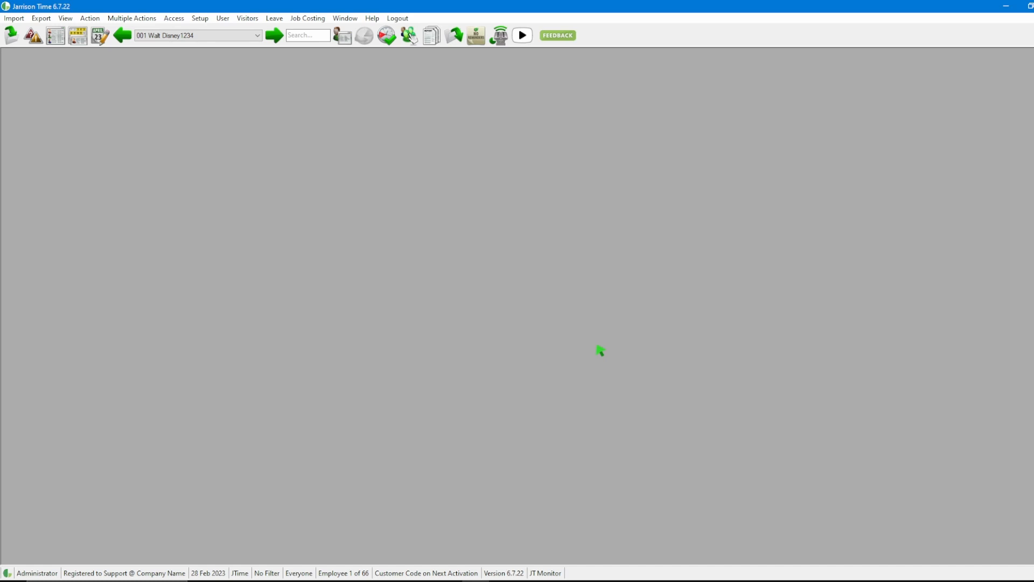
Open the import of employee leave from a third party and keep Sage 300 as the company
click(20, 21)
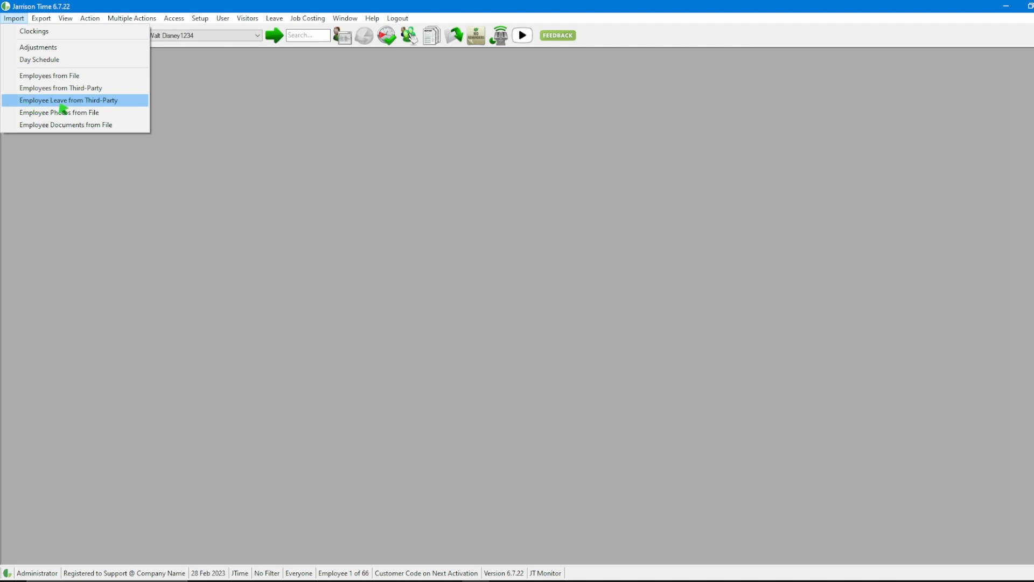
click(124, 103)
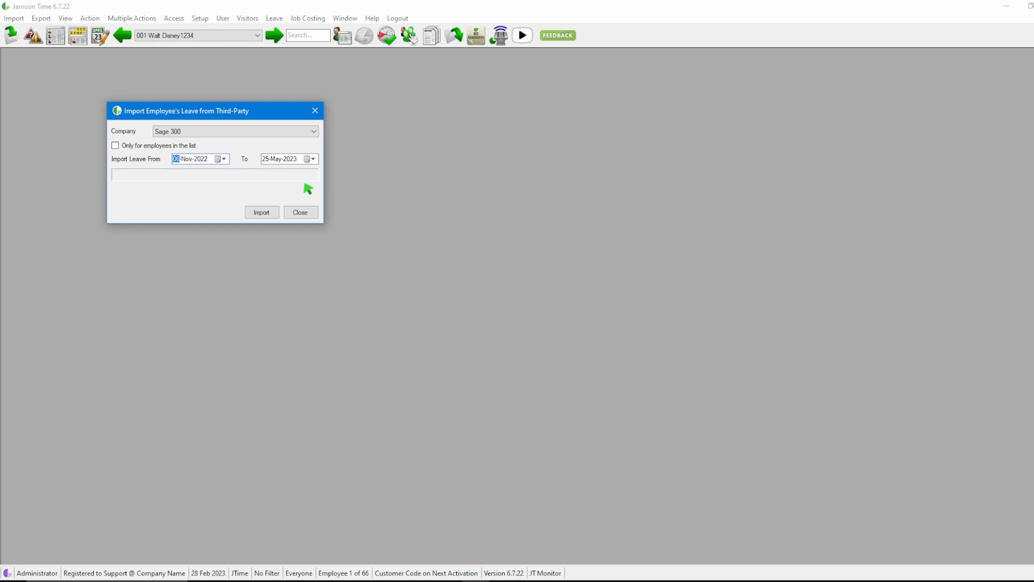
click(314, 132)
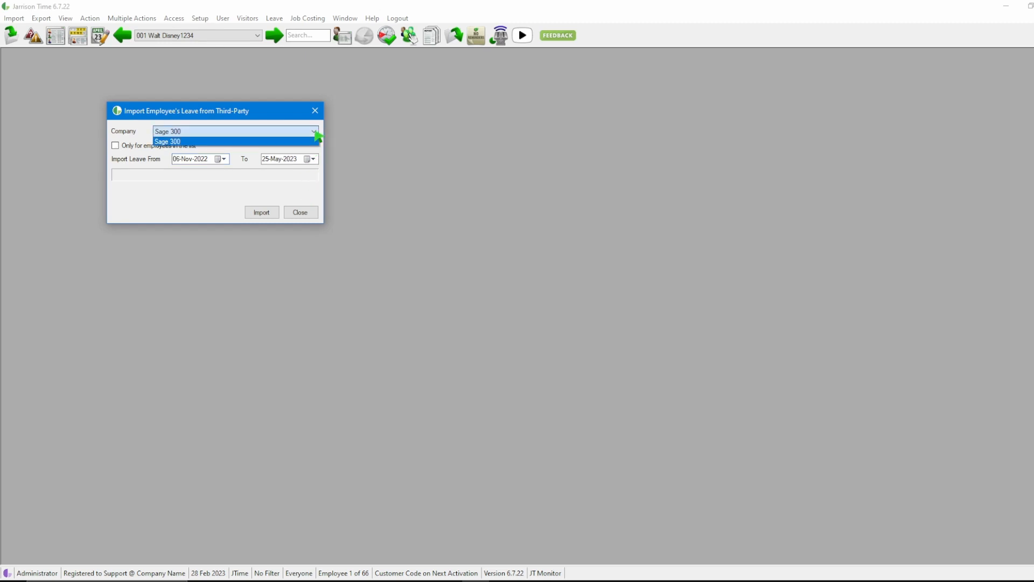
click(315, 132)
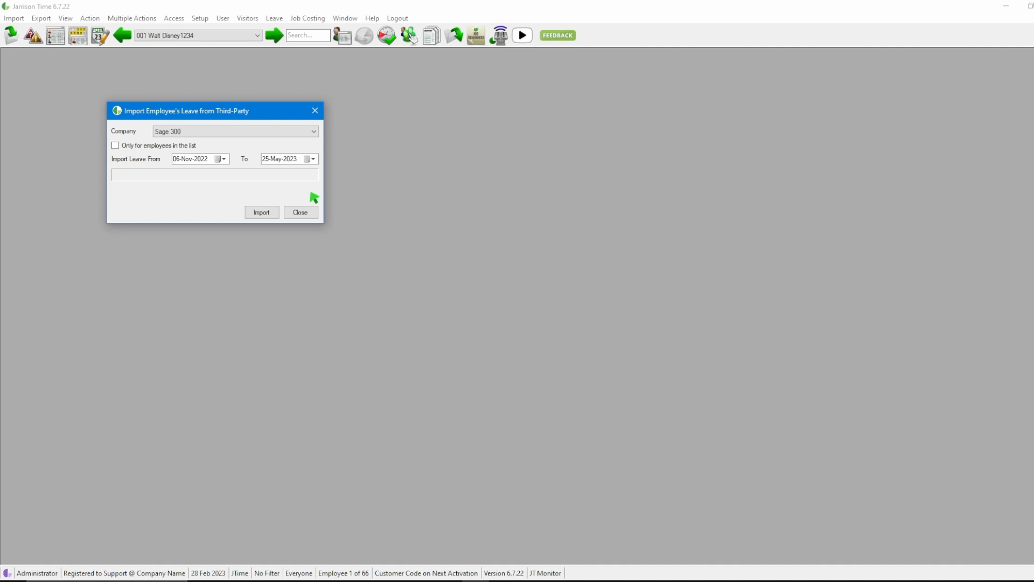
Set the start date of the leave import period to 01-Jan-2016
click(222, 160)
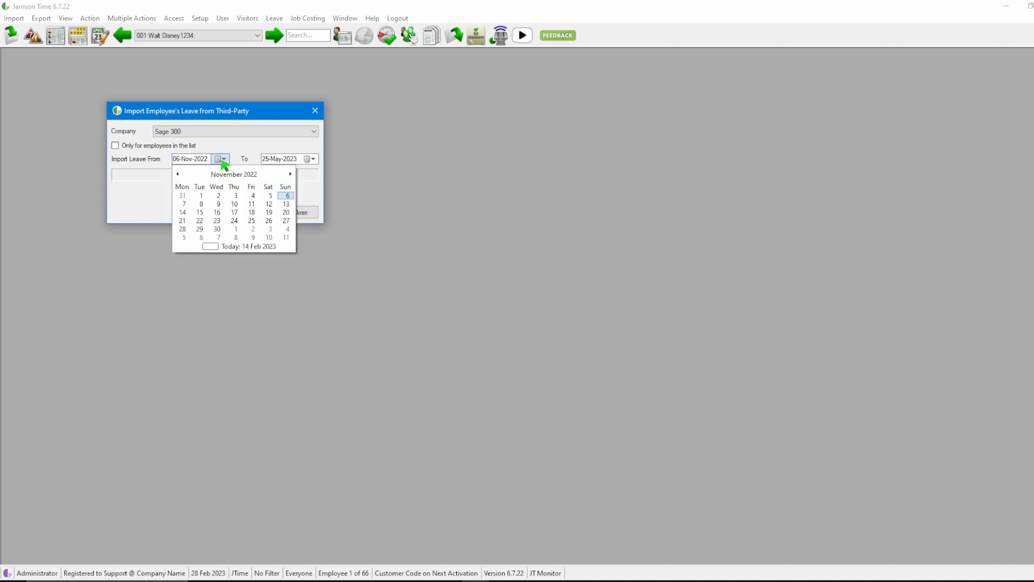
click(227, 174)
click(227, 173)
click(231, 173)
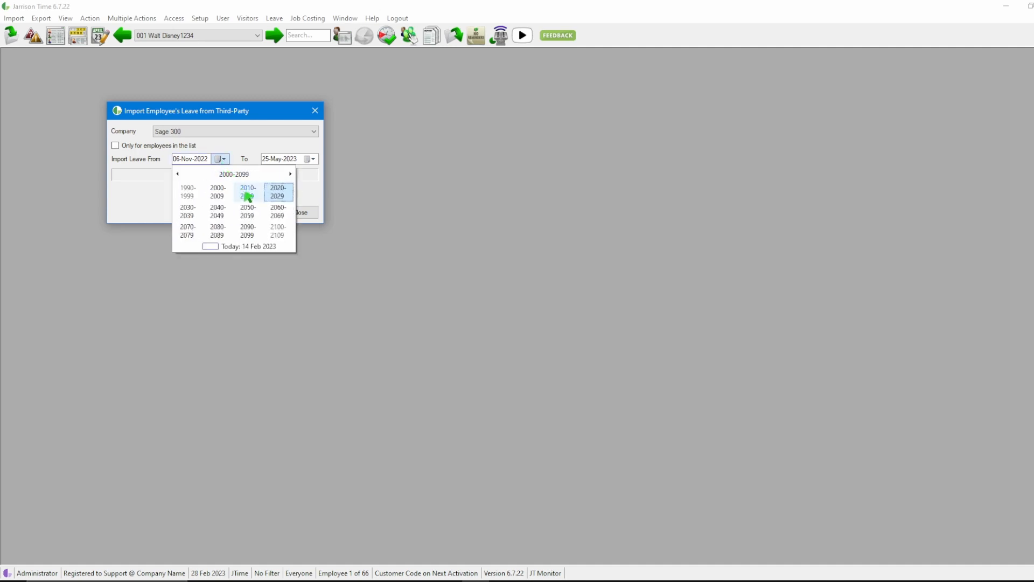
click(249, 196)
click(277, 213)
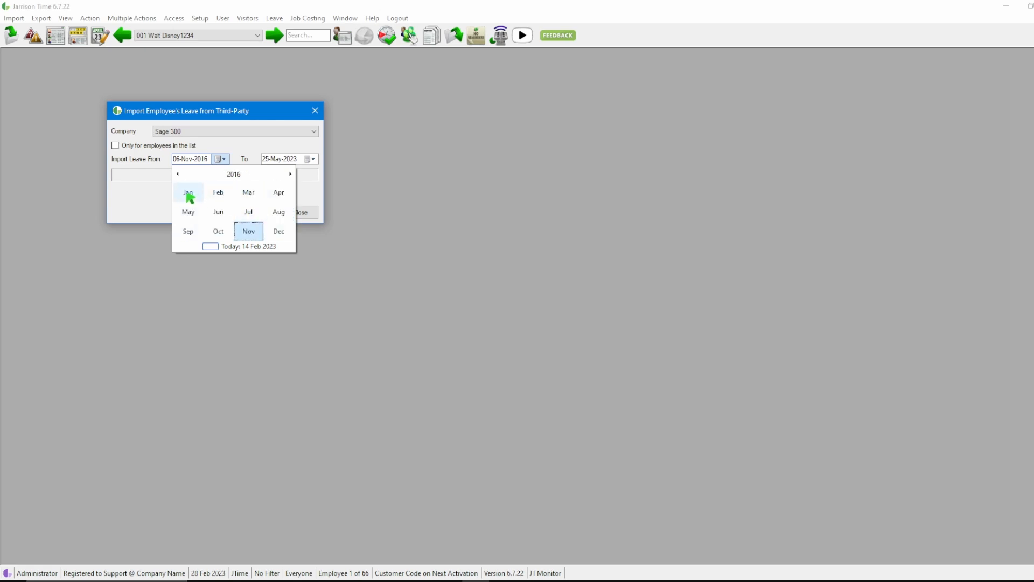
click(189, 195)
click(253, 196)
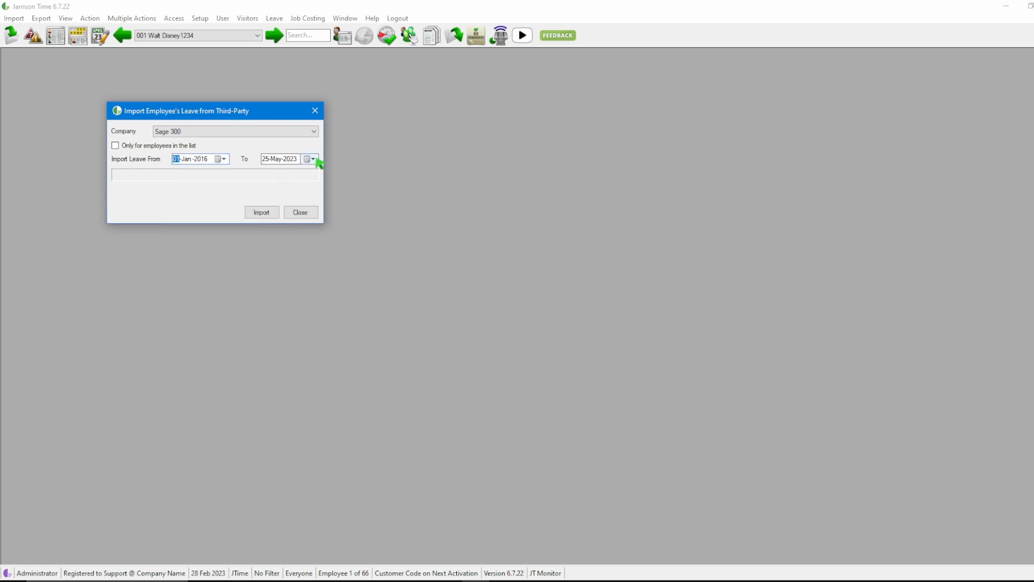
Set the end date of the leave import period to 31-Dec-2016, import the employee leave and close the import window
click(312, 159)
click(316, 175)
click(317, 174)
click(316, 174)
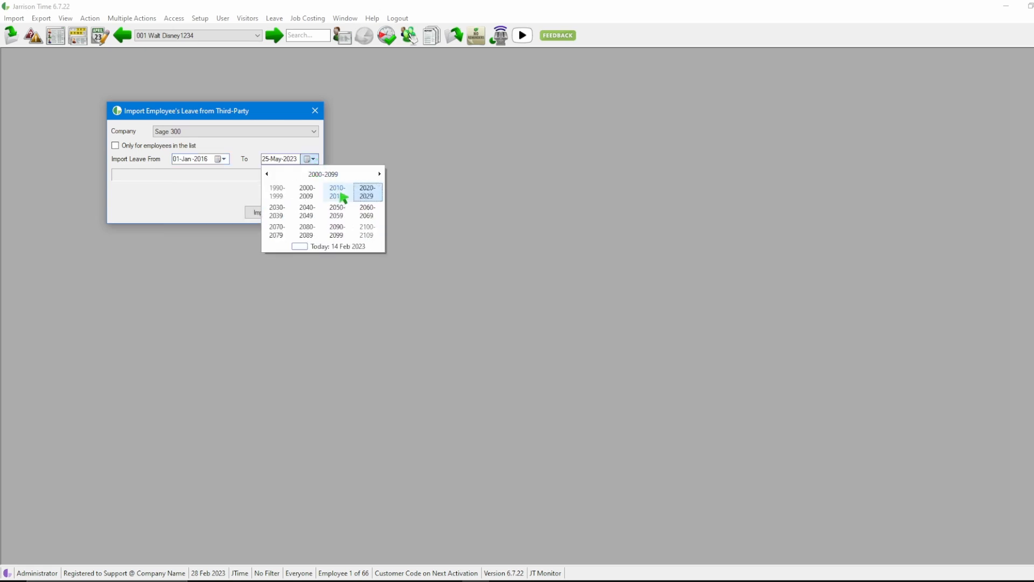
click(346, 198)
click(363, 207)
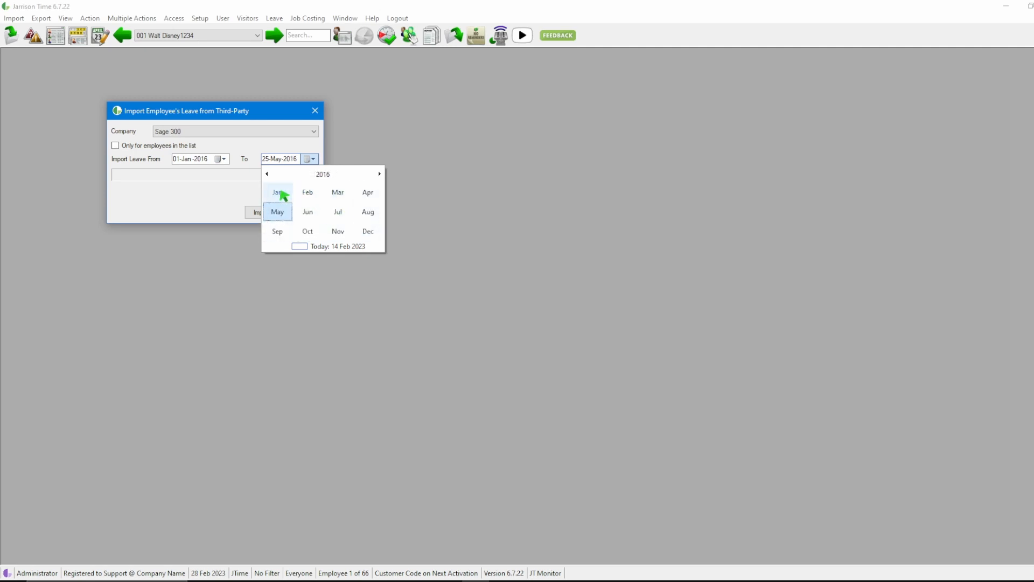
click(369, 237)
click(362, 233)
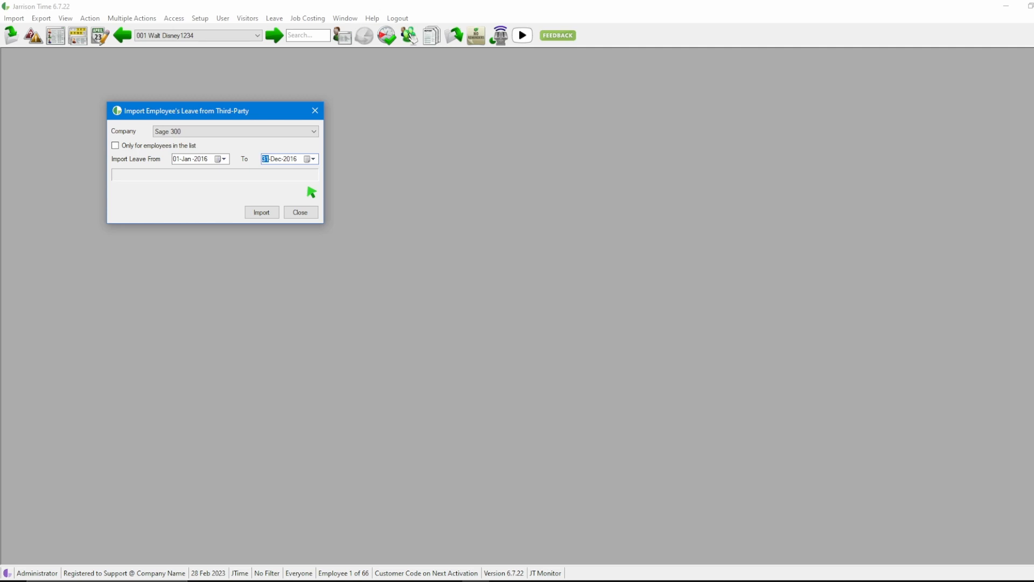
click(271, 215)
click(301, 212)
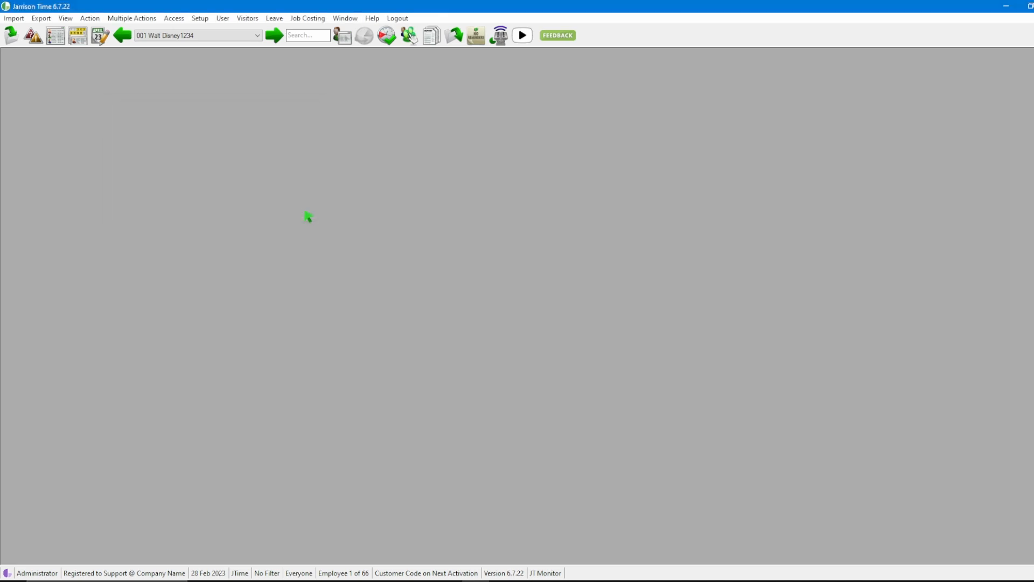